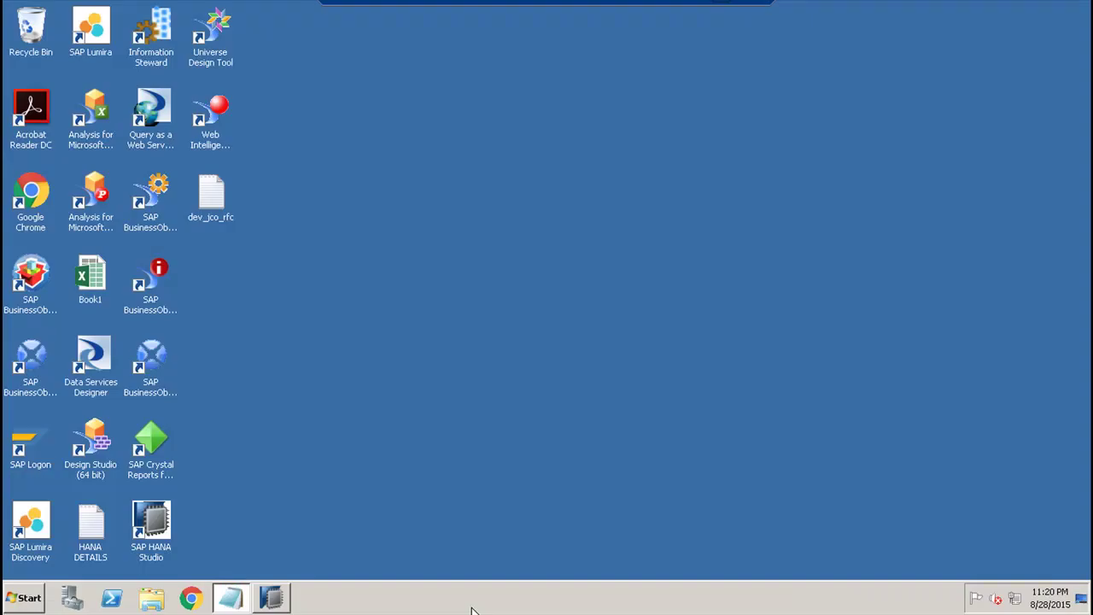
Leave the PowerPoint slide deck for the remote desktop session
click(471, 600)
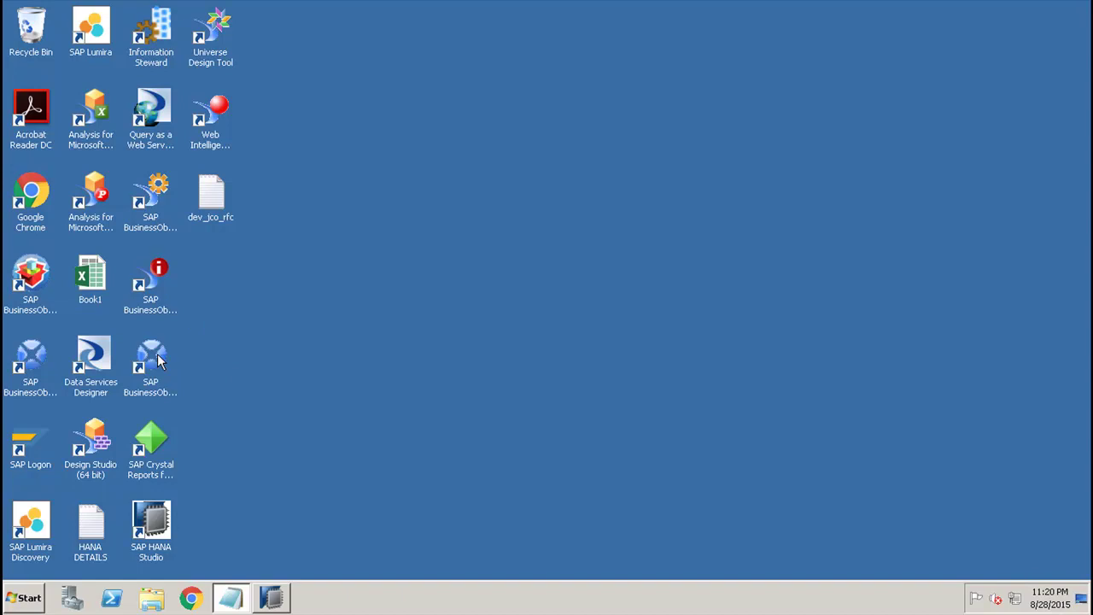
Launch Design Studio (64 bit) from its desktop shortcut
click(155, 221)
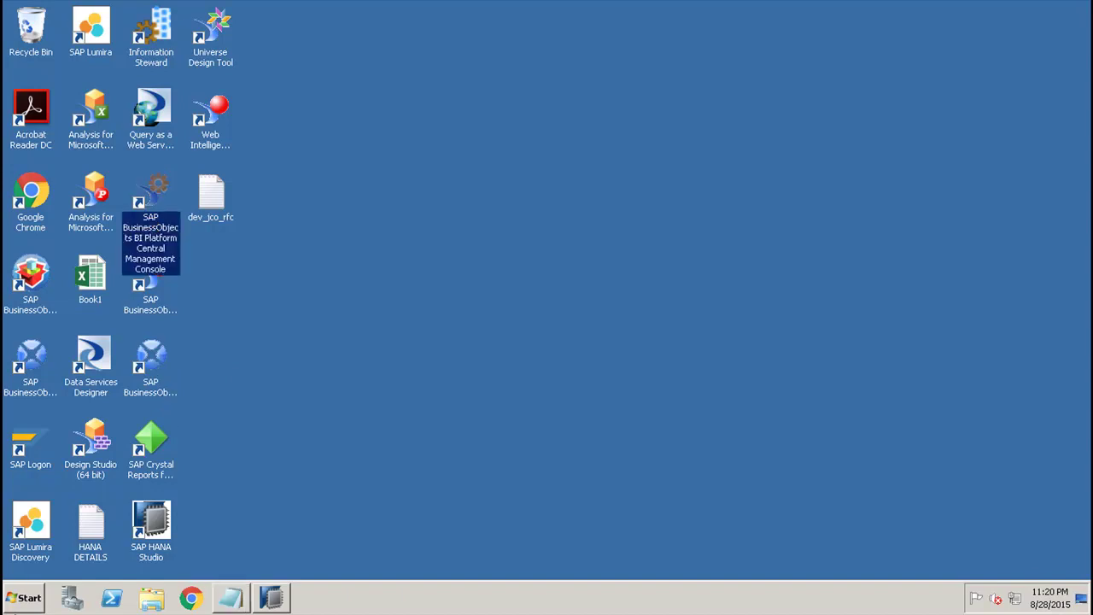
double_click(96, 460)
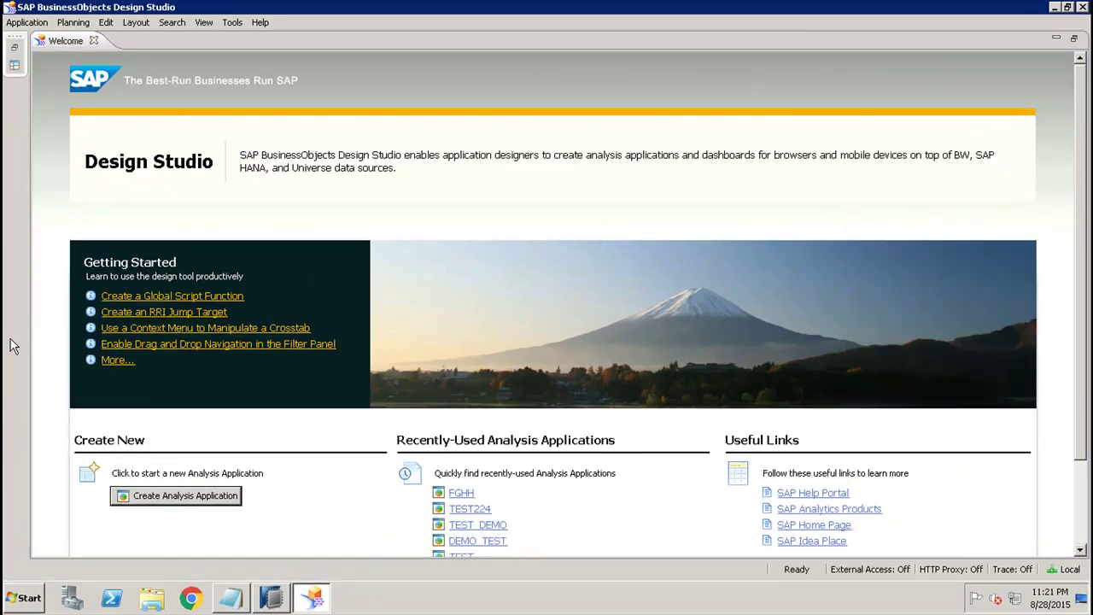
Create a blank application named DEMO_TEST_DS and select its Data Sources folder
click(26, 24)
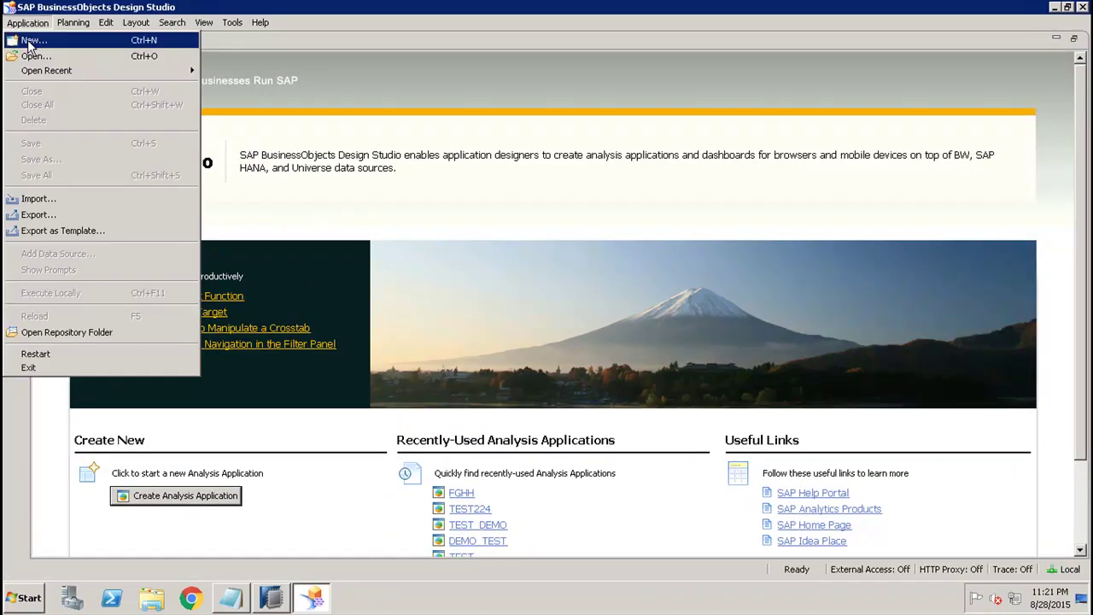
click(33, 39)
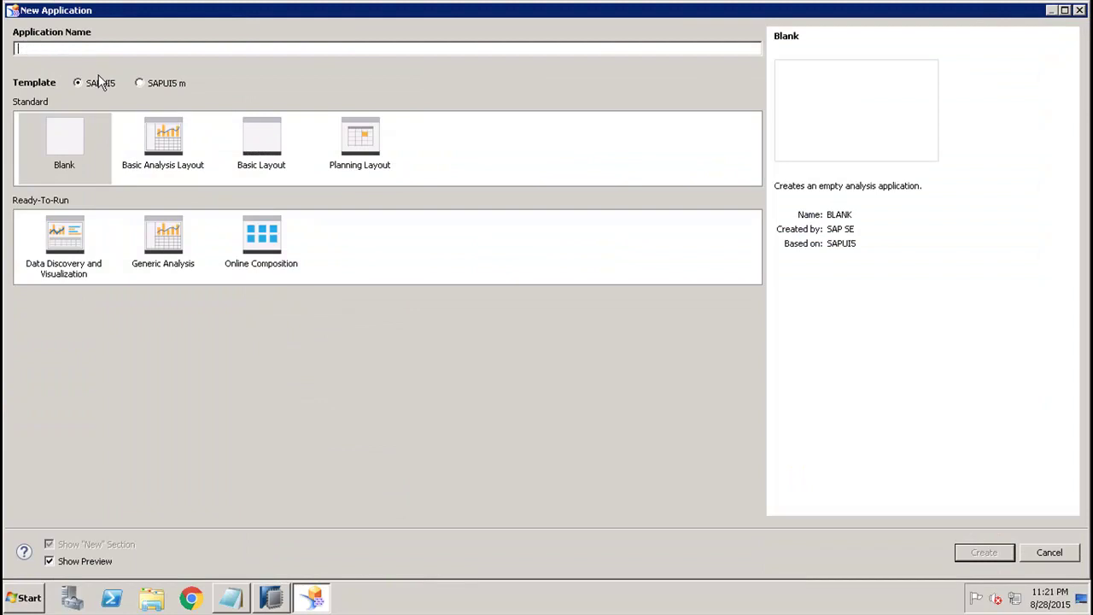
text(DEMO_TEST_DS)
click(991, 556)
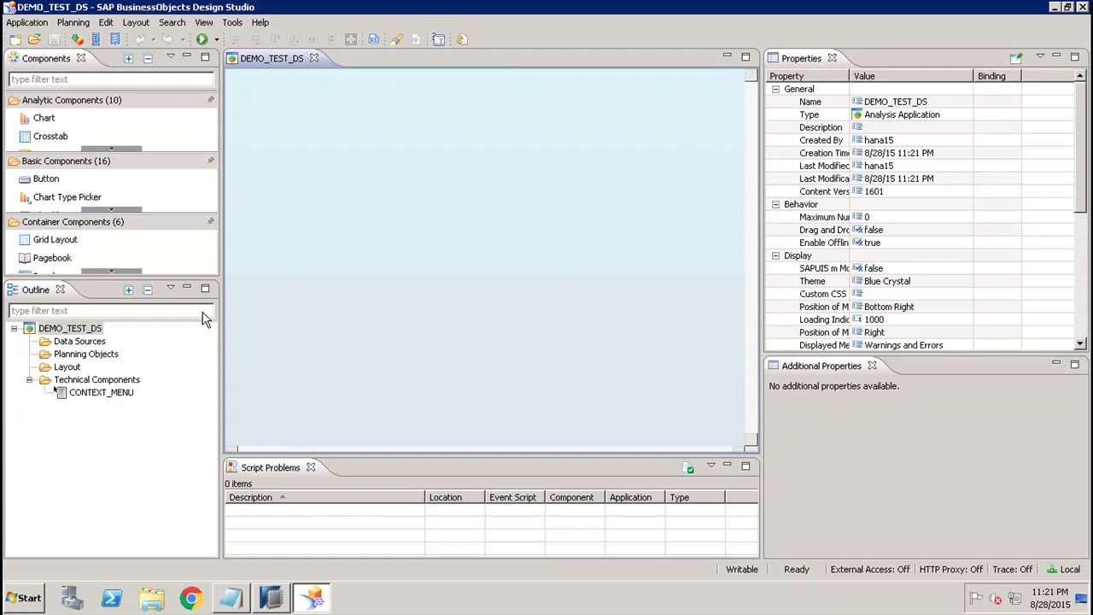
click(91, 343)
Add a data source on the HANAODBC connection, logging on with the account password
right_click(92, 344)
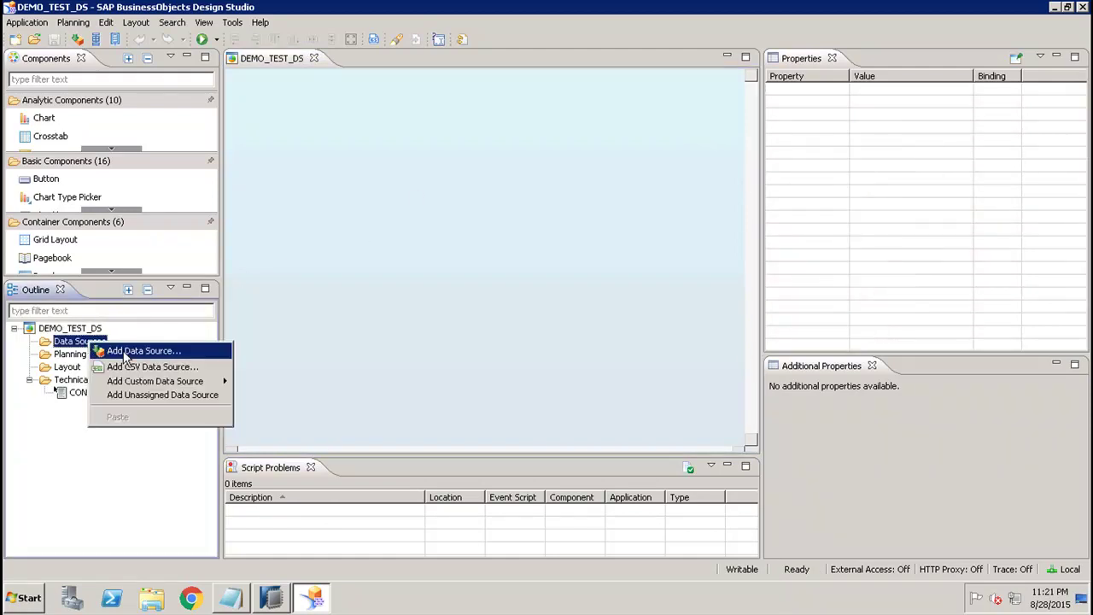
click(125, 351)
click(677, 174)
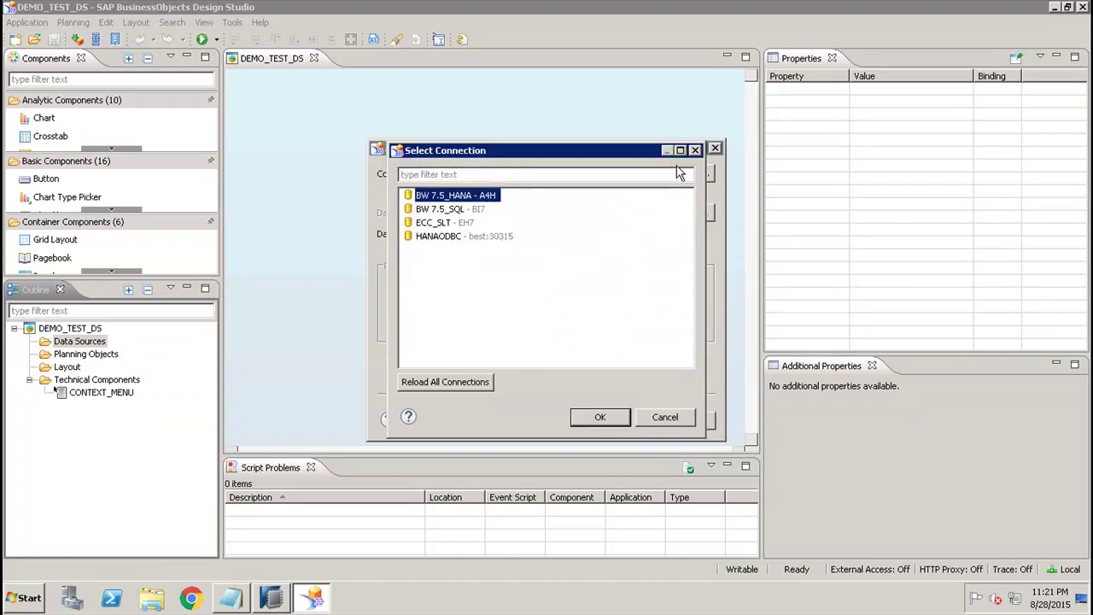
click(484, 237)
click(600, 418)
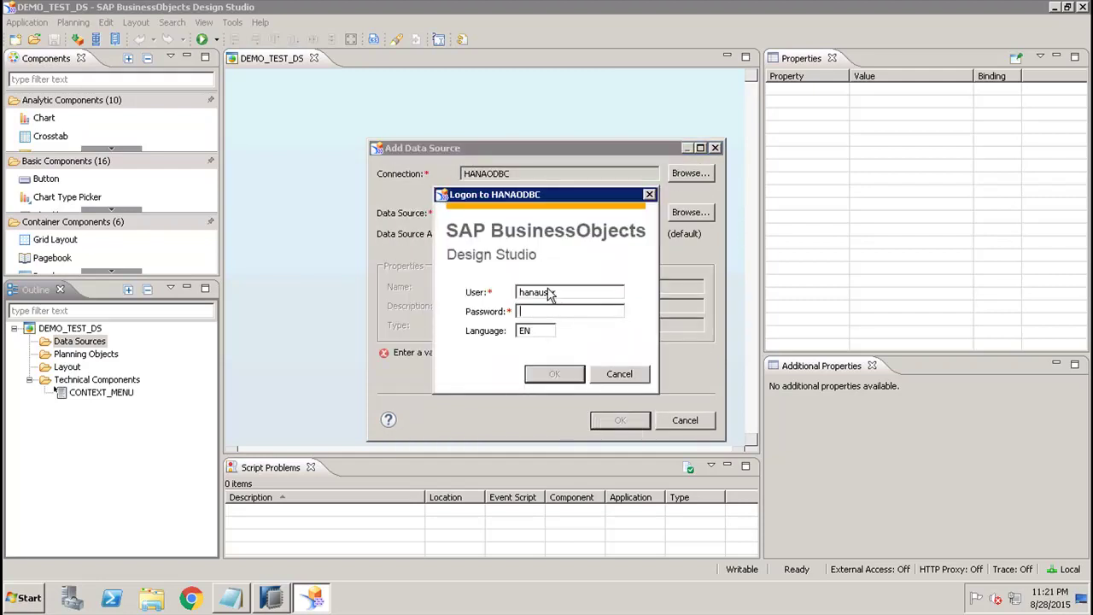
text(***********)
click(559, 370)
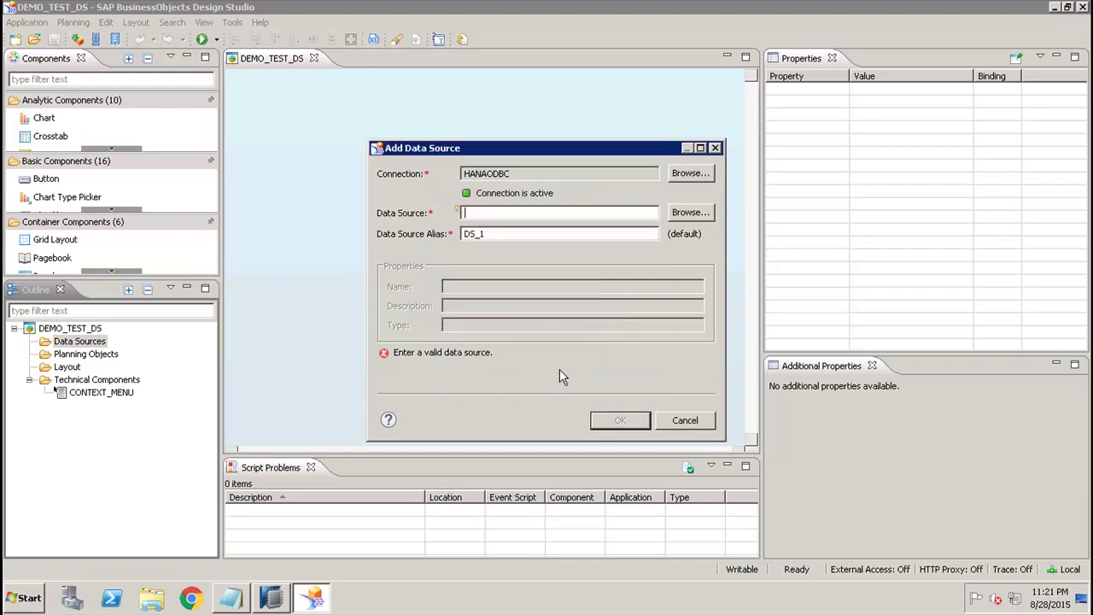
Browse the HANAODBC data sources, expanding the sales and billing packages
click(690, 212)
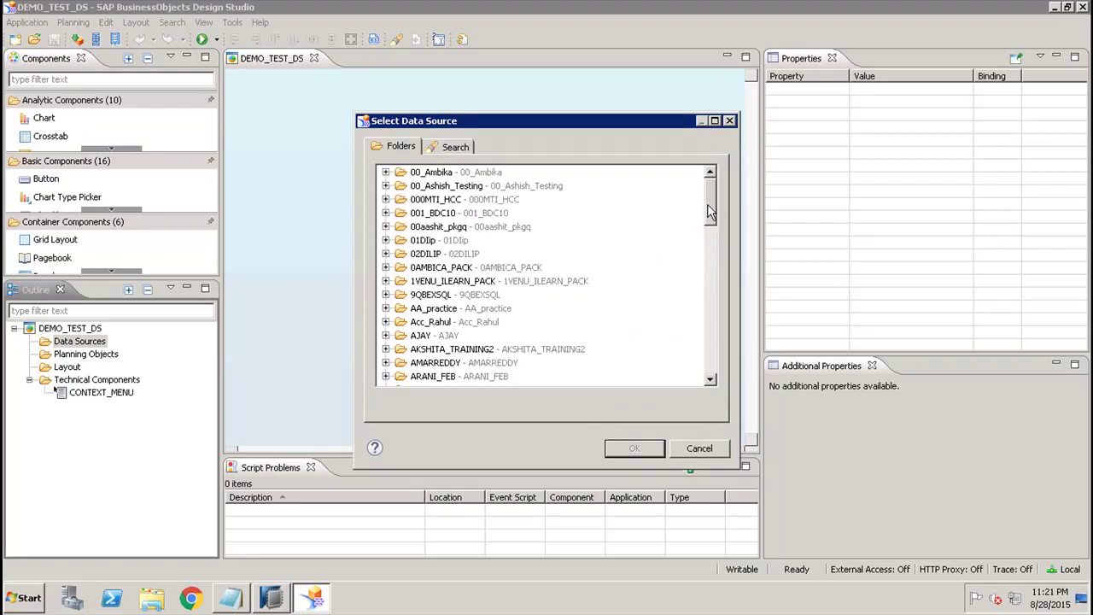
drag(711, 211, 708, 310)
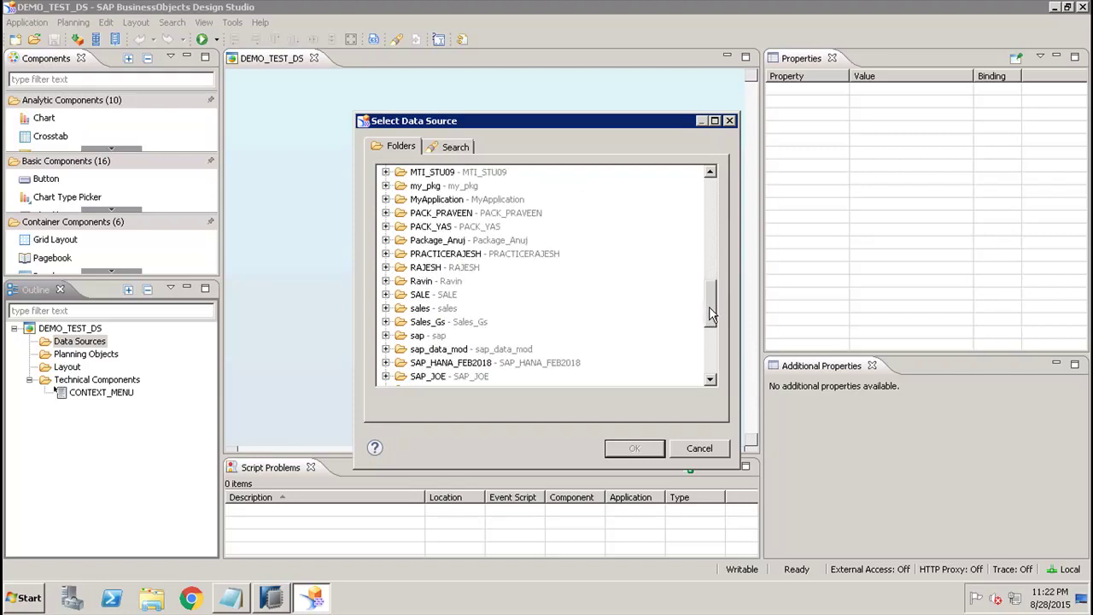
click(385, 308)
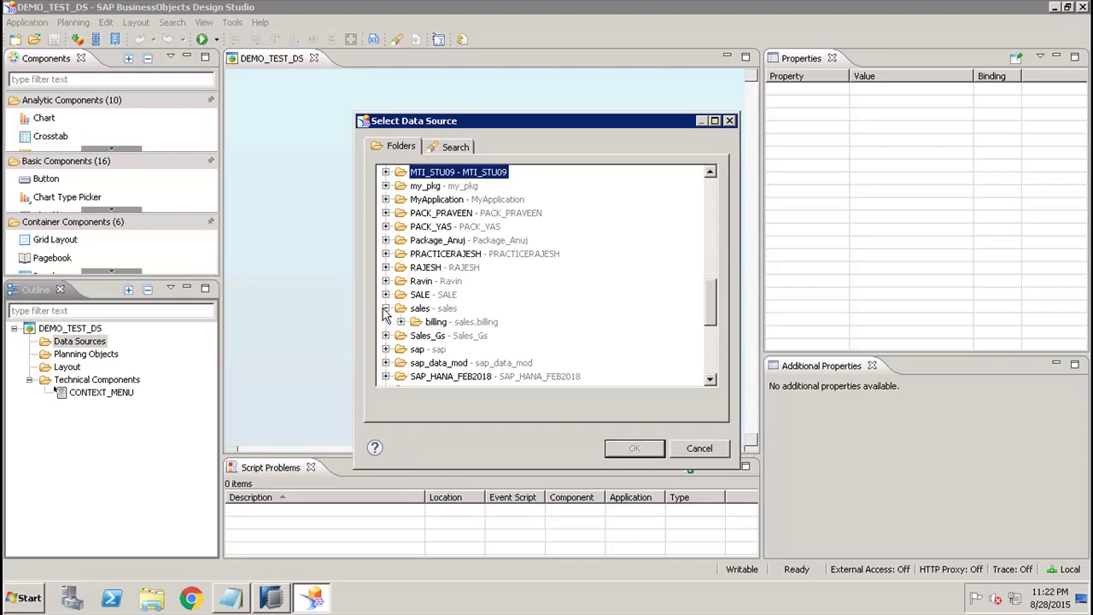
click(401, 322)
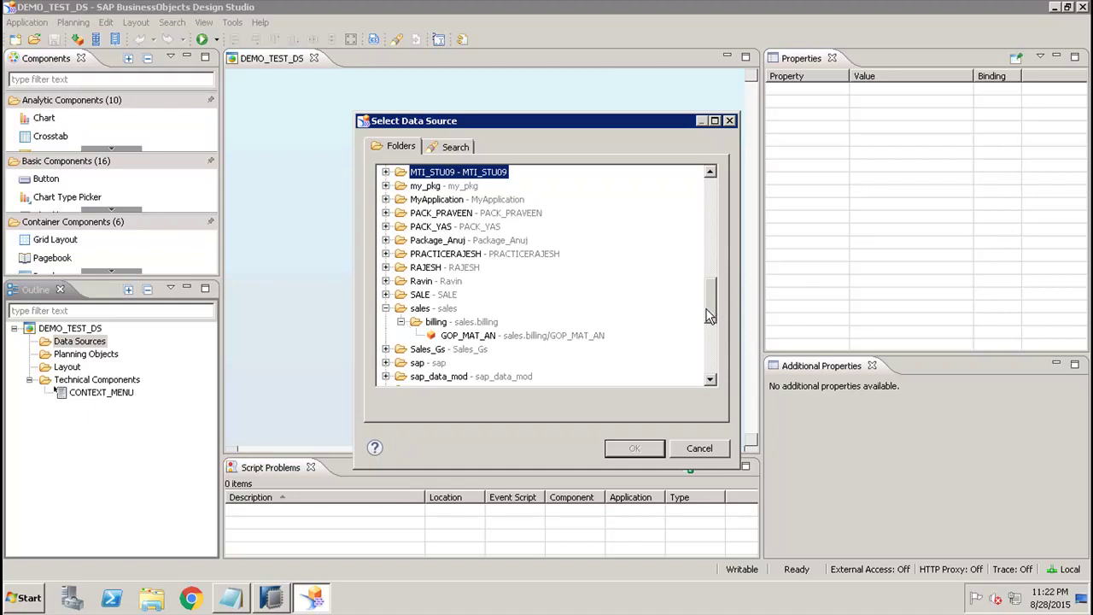
drag(710, 315, 718, 369)
click(712, 222)
click(711, 222)
drag(712, 220, 710, 212)
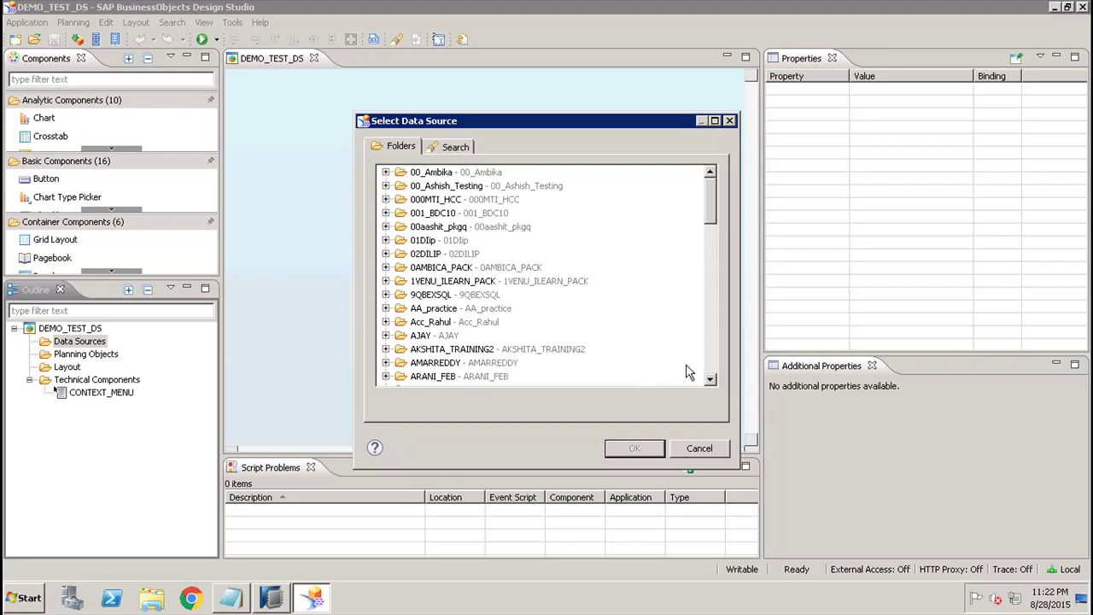
Pick the AN_SALES view from AA_practice and add it under alias DS_1
click(385, 308)
click(449, 268)
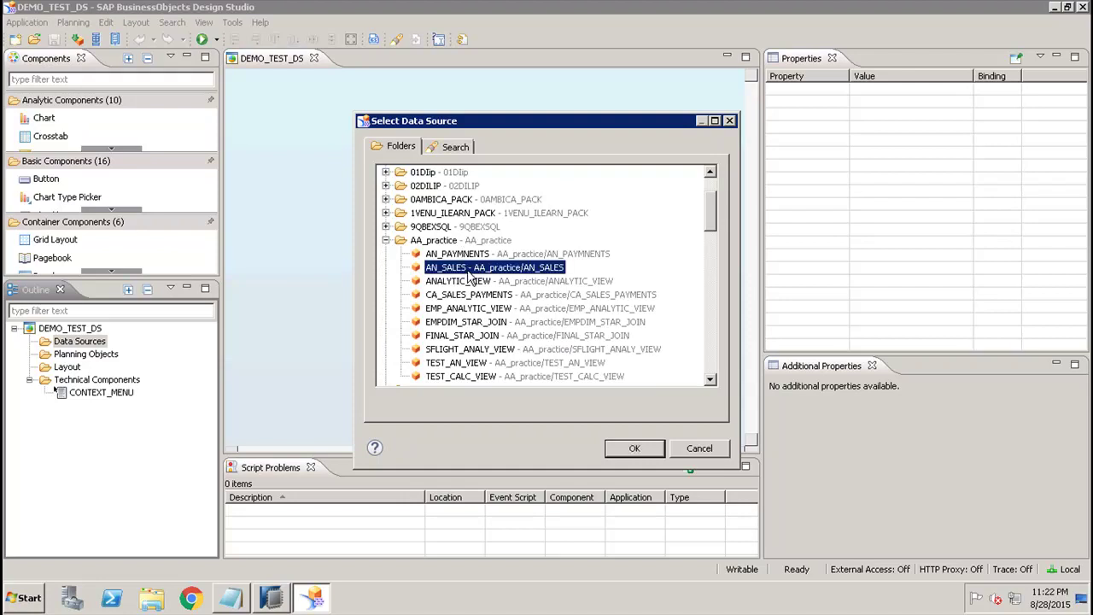
click(632, 453)
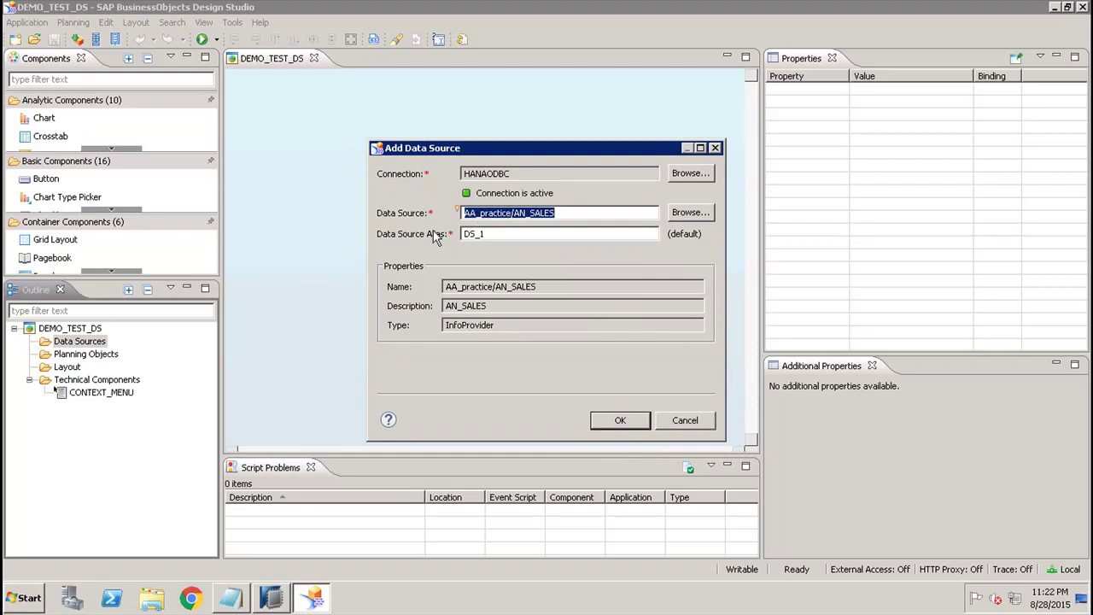
click(502, 236)
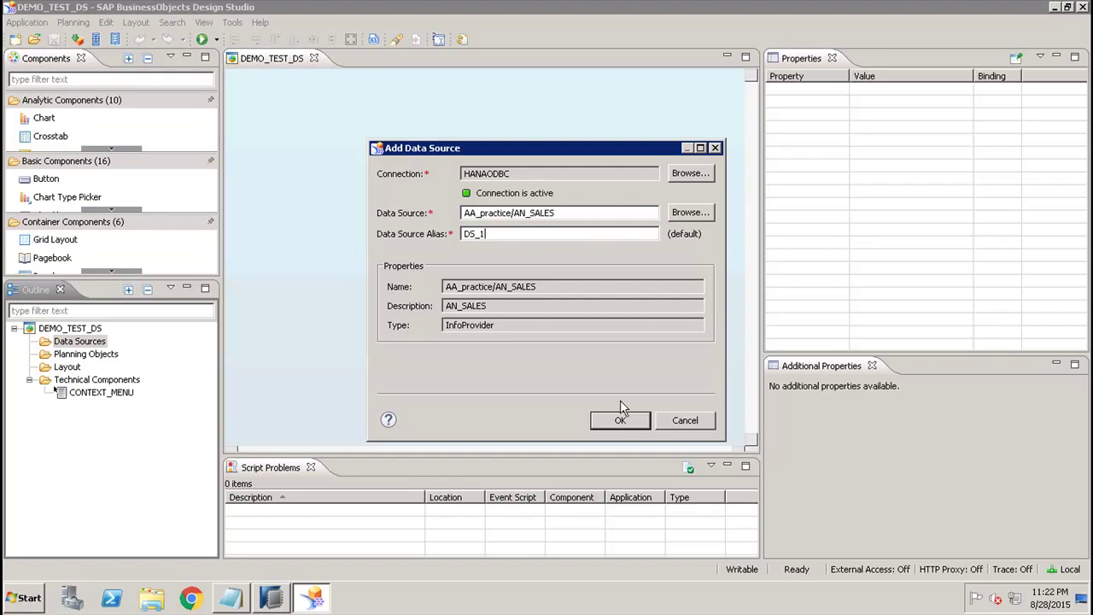
click(637, 420)
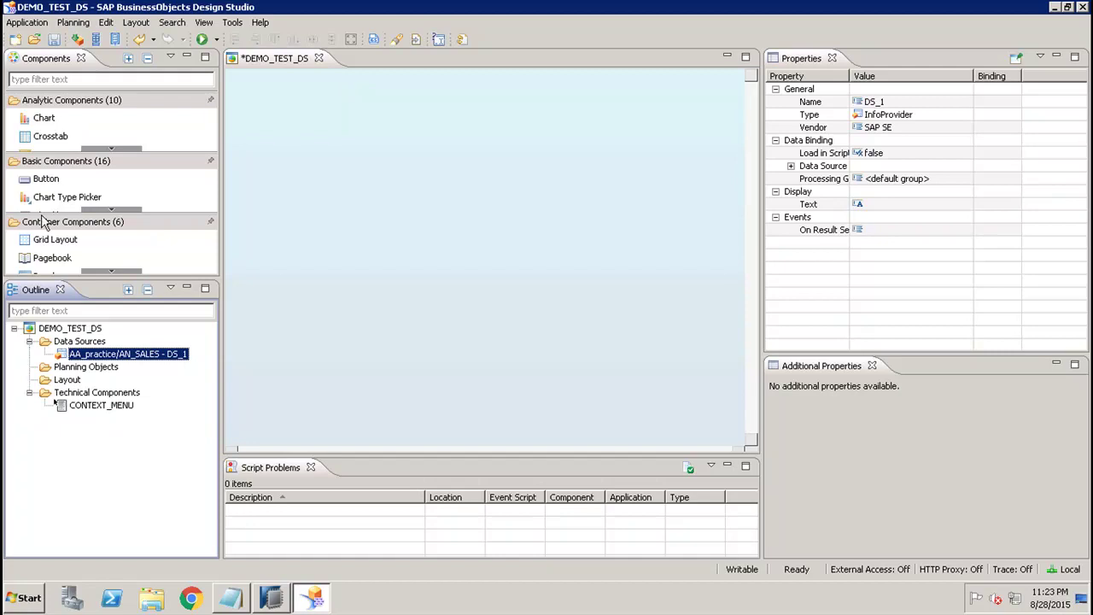
Drag a Chart component onto the empty canvas as CHART_1
click(26, 123)
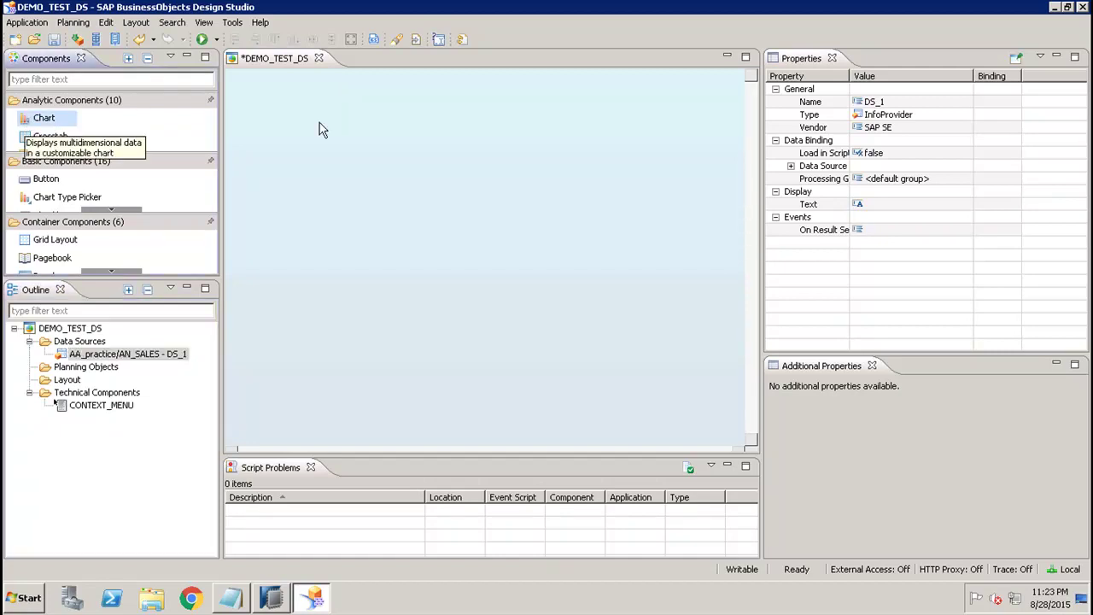
click(336, 139)
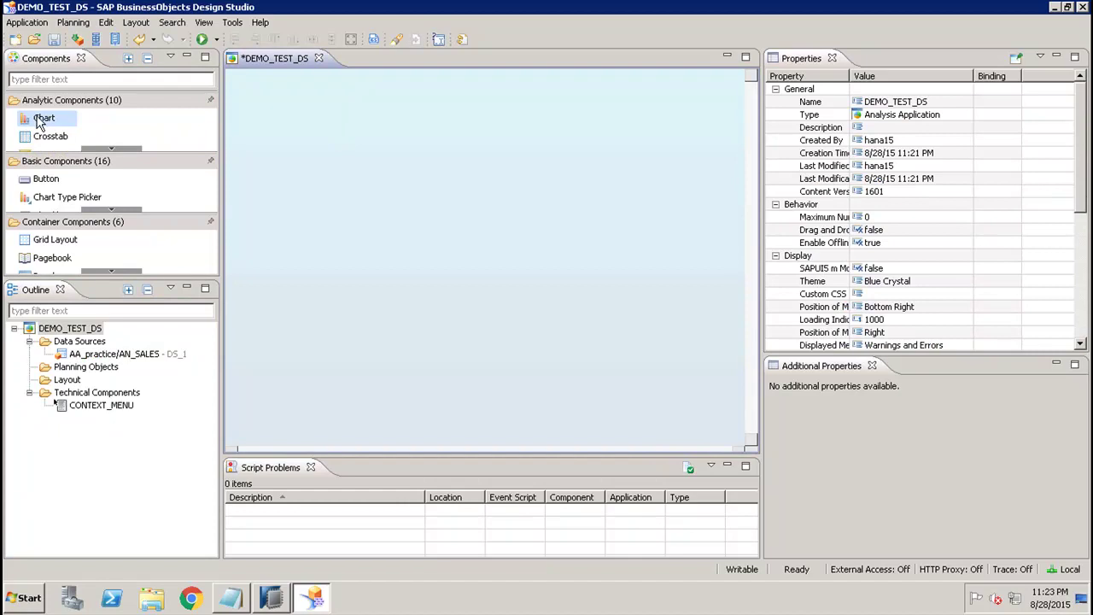
drag(306, 195, 416, 159)
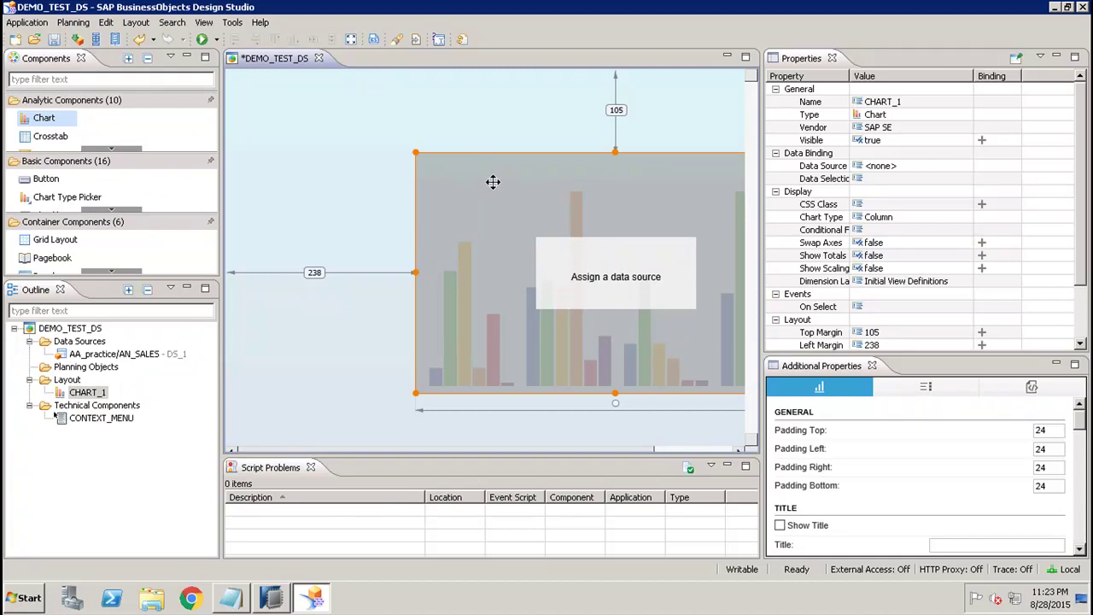
Set CHART_1's Data Source property to DS_1
click(894, 167)
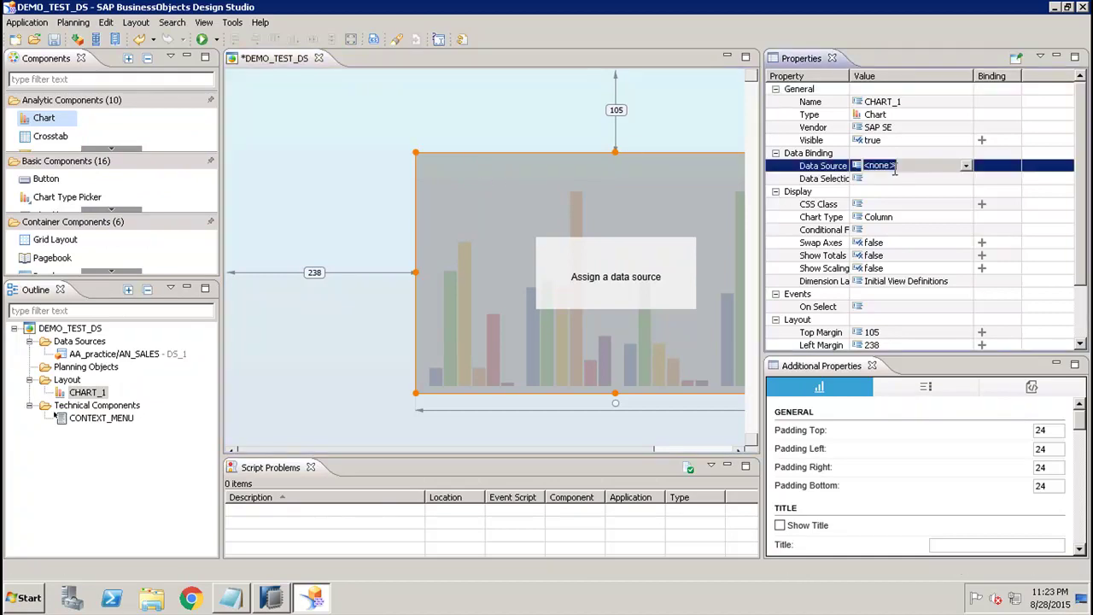
click(966, 167)
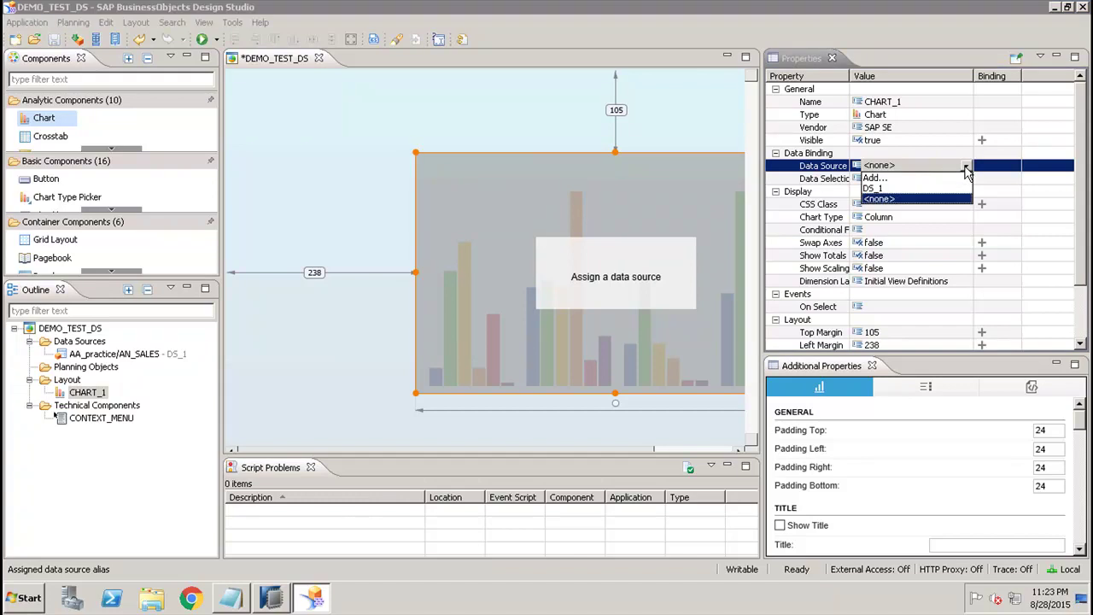
click(885, 199)
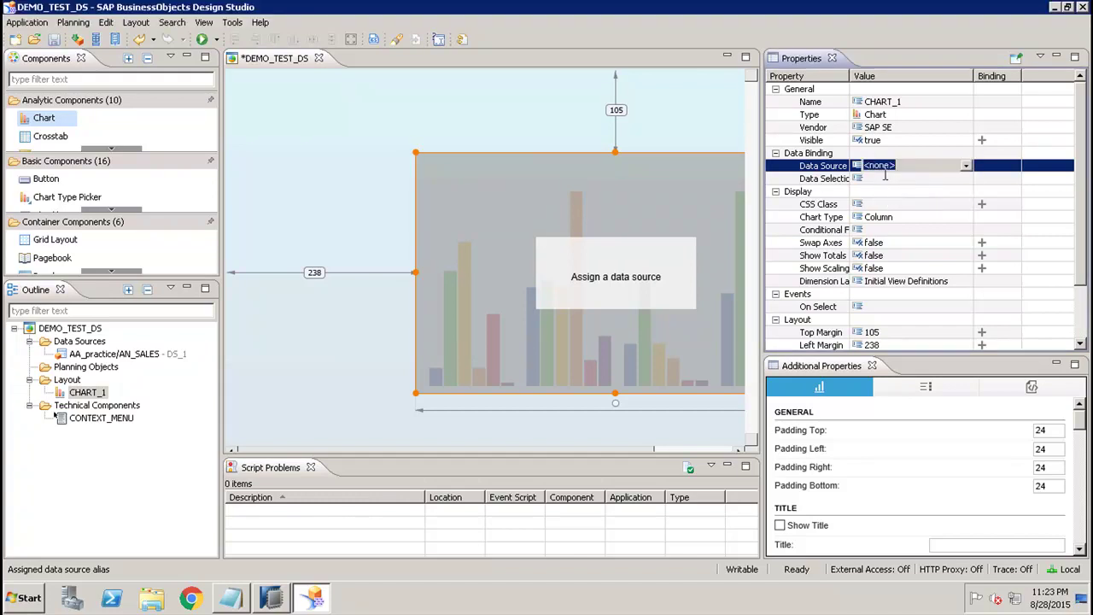
click(966, 166)
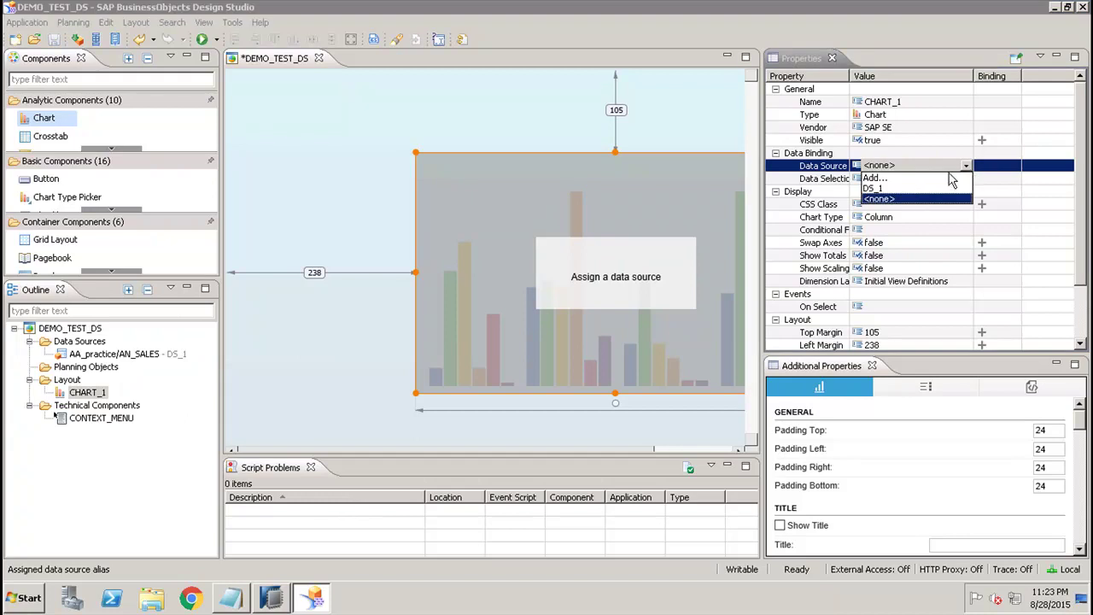
click(917, 188)
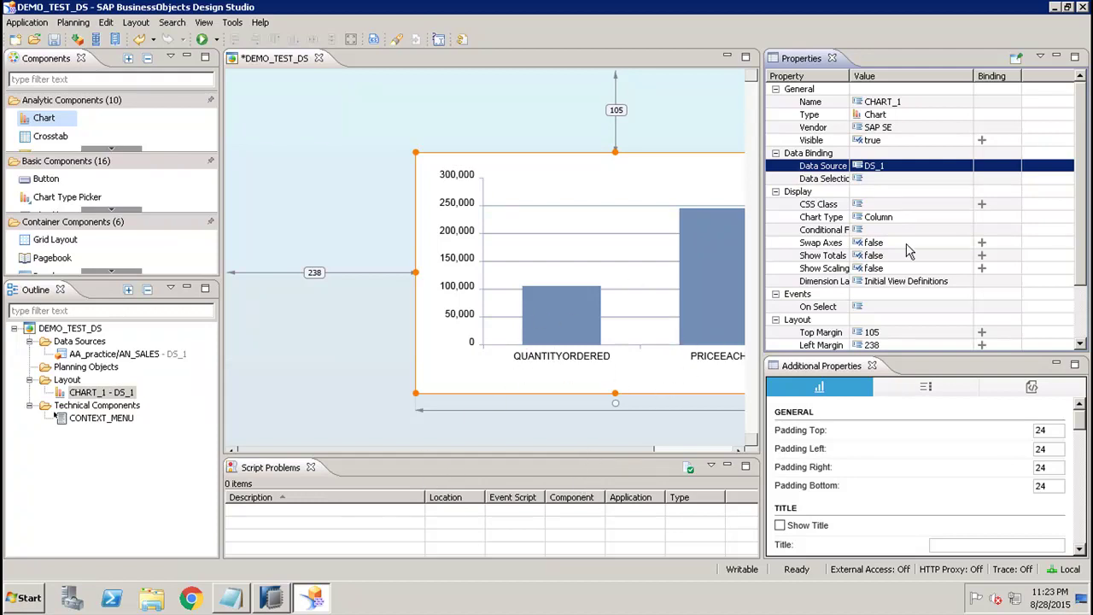
Accept the chart's data selection with QUANTITYORDERED and PRICEEACH measures
click(859, 181)
click(963, 179)
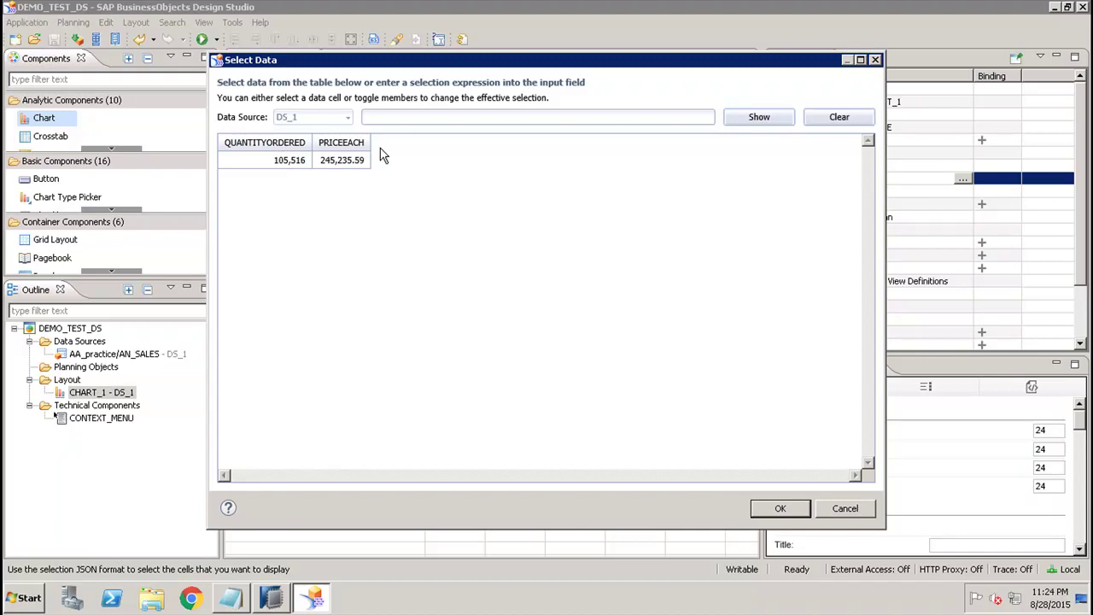
click(773, 509)
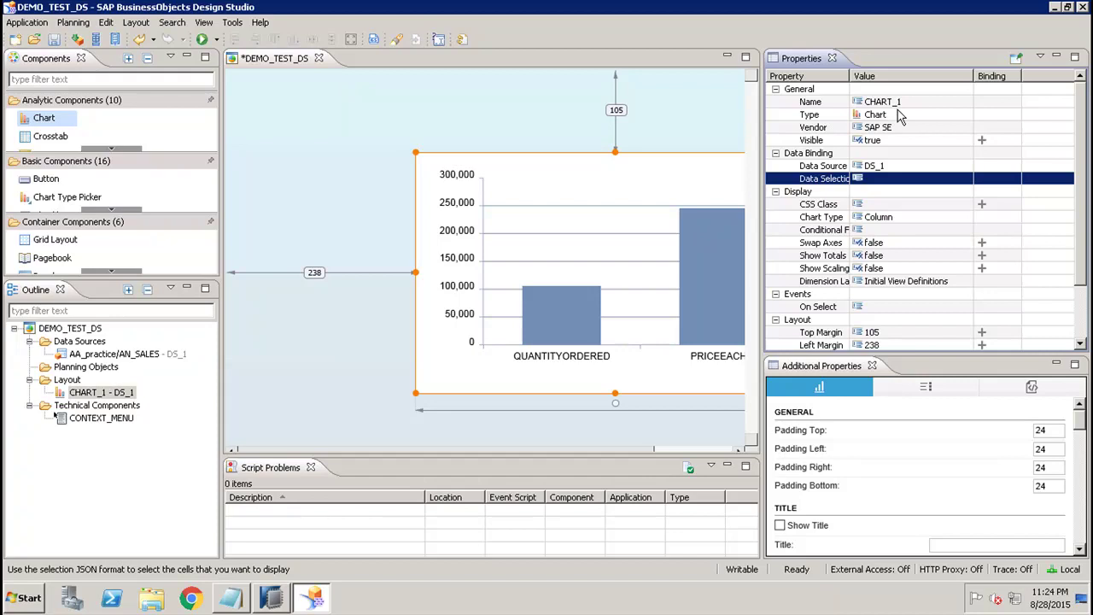
Review CHART_1's properties and layout, then minimize Design Studio to the desktop
click(906, 120)
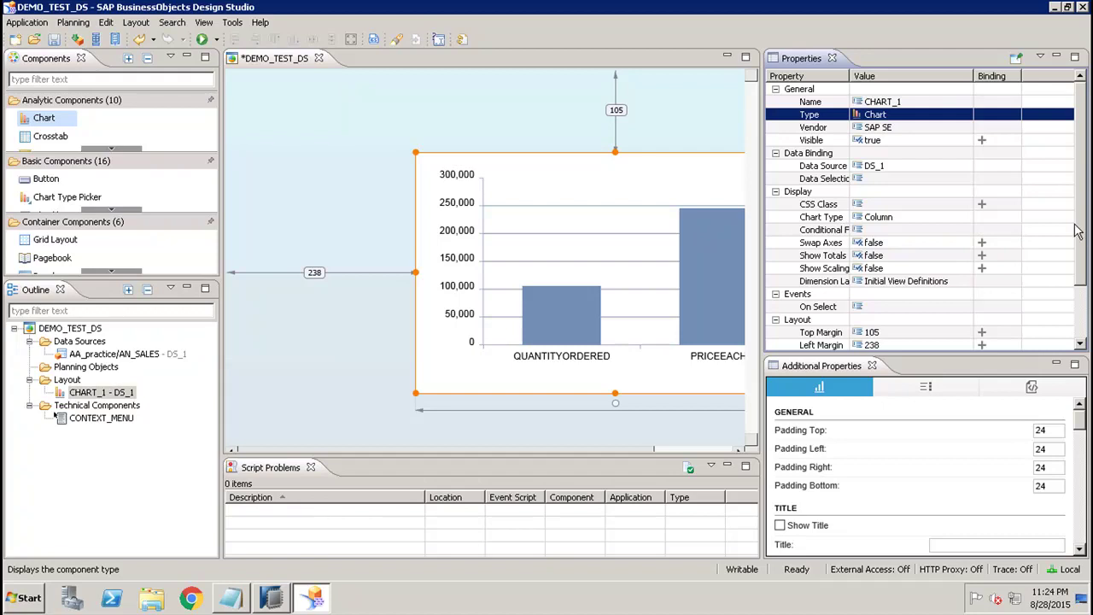
drag(1080, 234, 1082, 312)
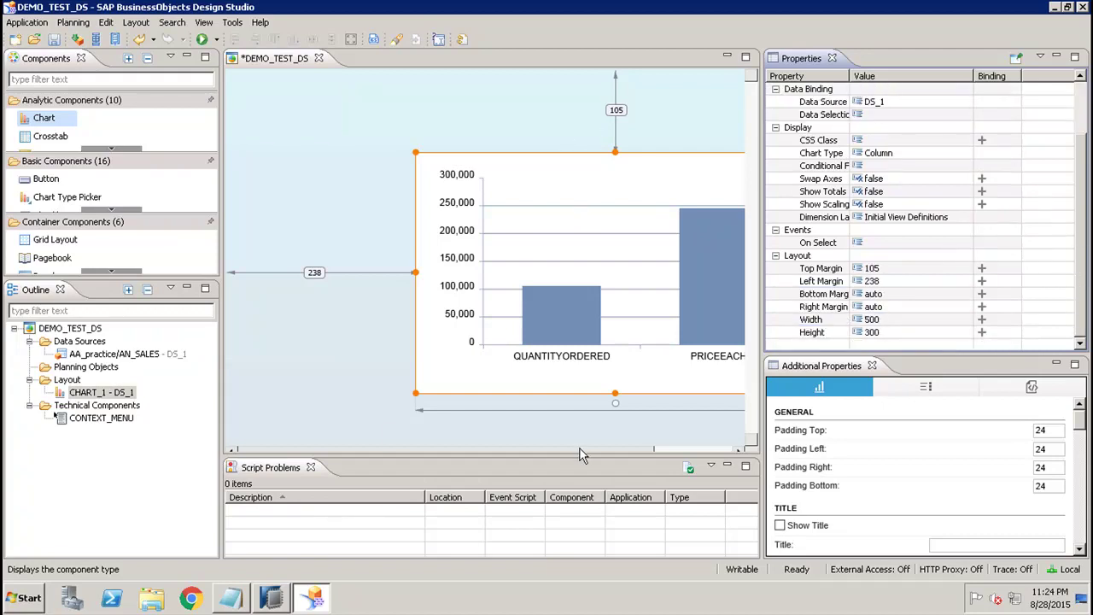
drag(580, 449, 686, 451)
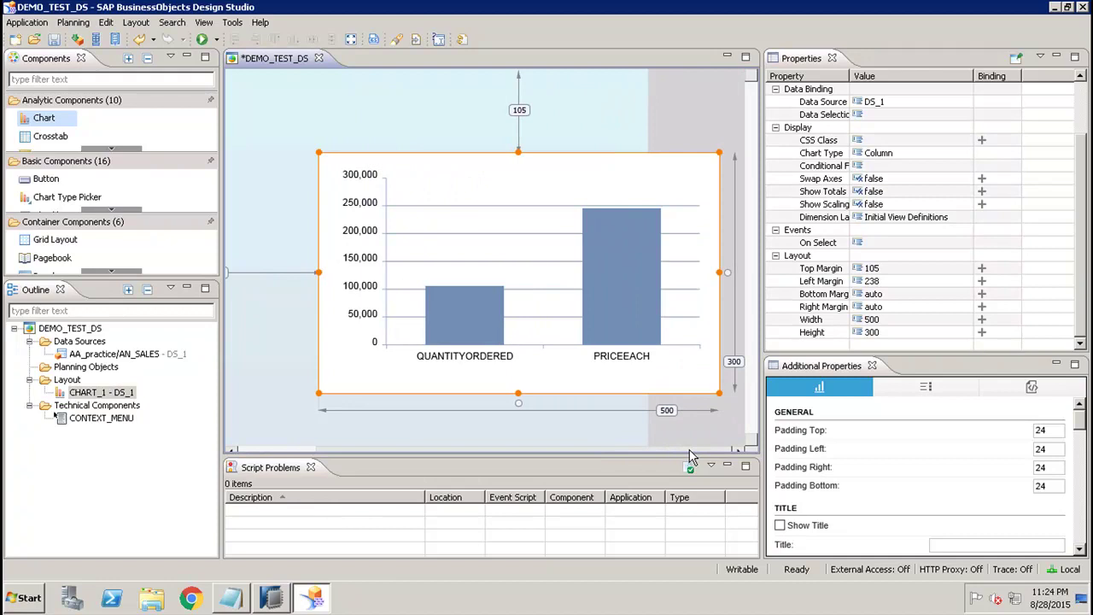
click(1056, 10)
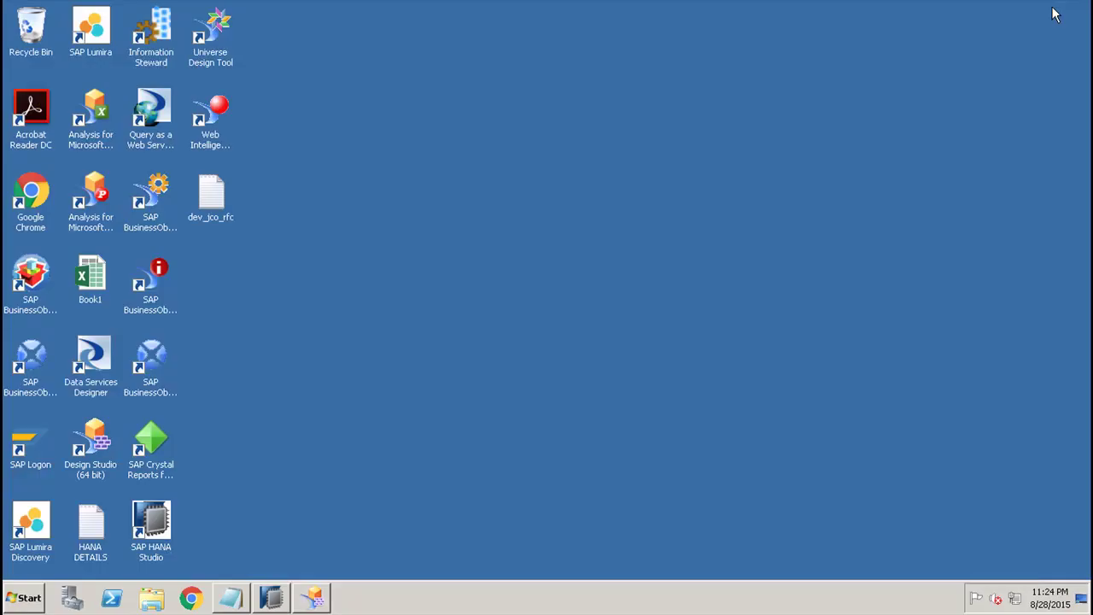